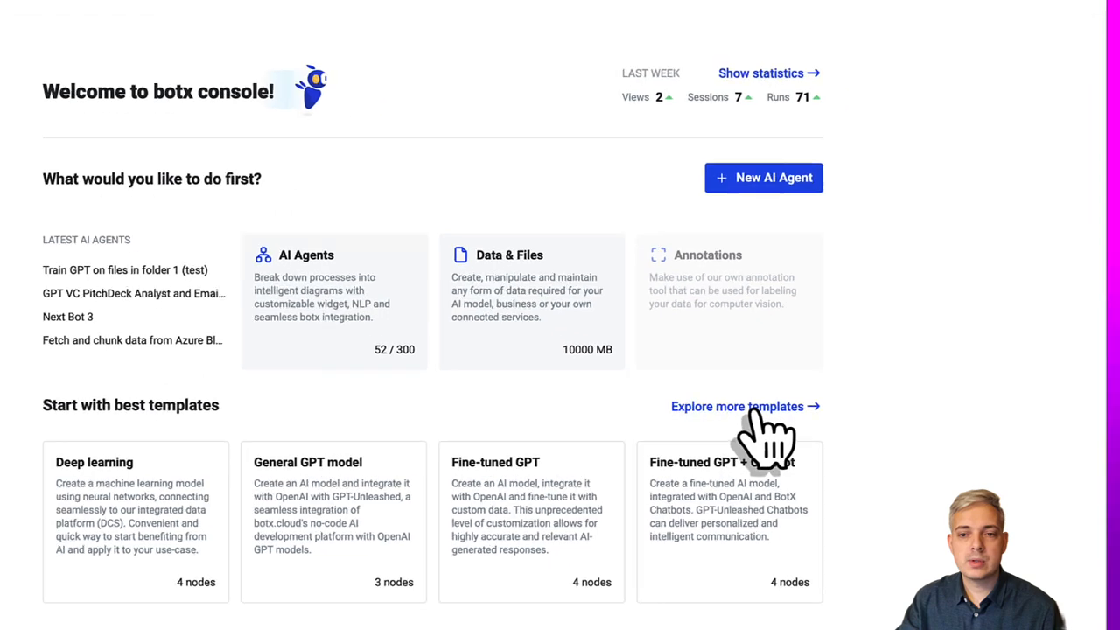
Browse the full template collection and create an AI agent from the "Realistic images with Replicate" template.
click(743, 408)
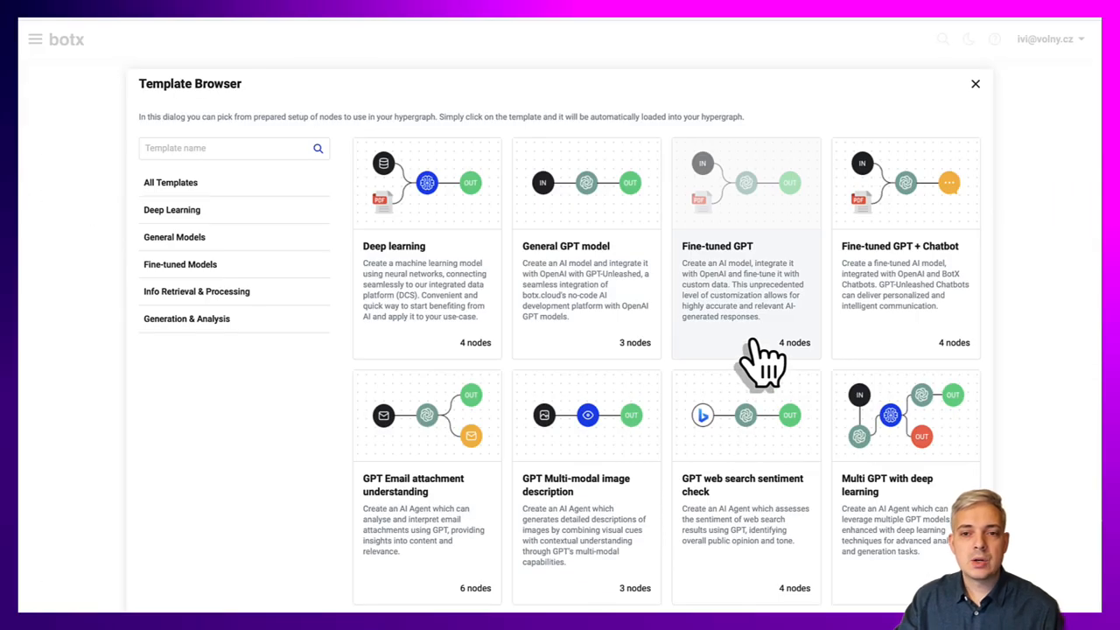
scroll(761, 359, down, 3)
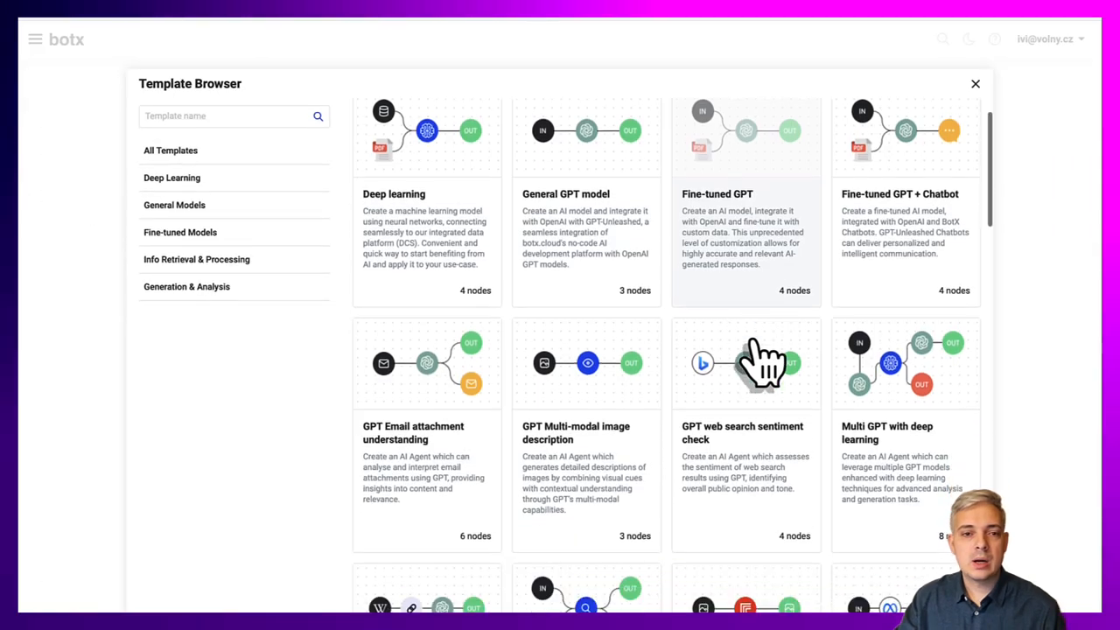
scroll(770, 345, down, 2)
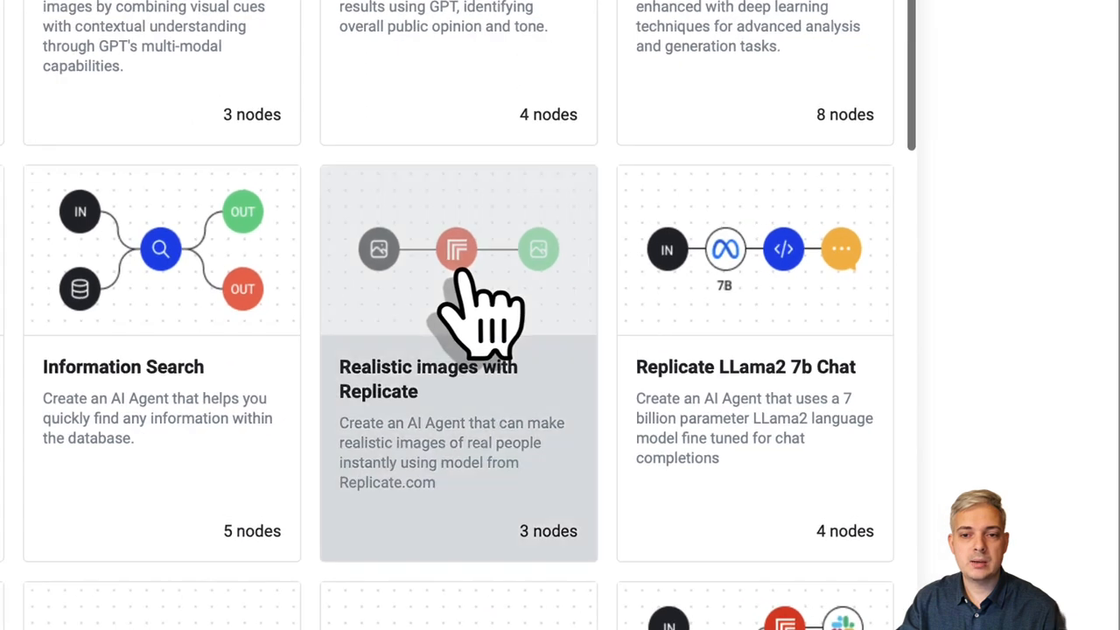
click(461, 271)
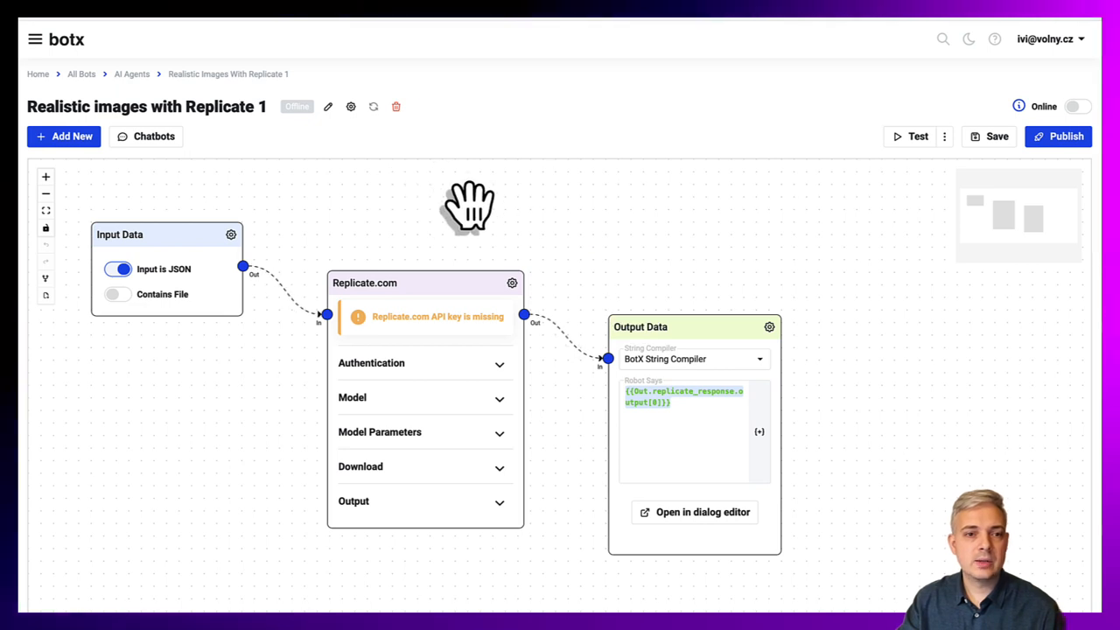
Paste the API token into the authentication settings of the Replicate.com node.
drag(438, 243, 553, 262)
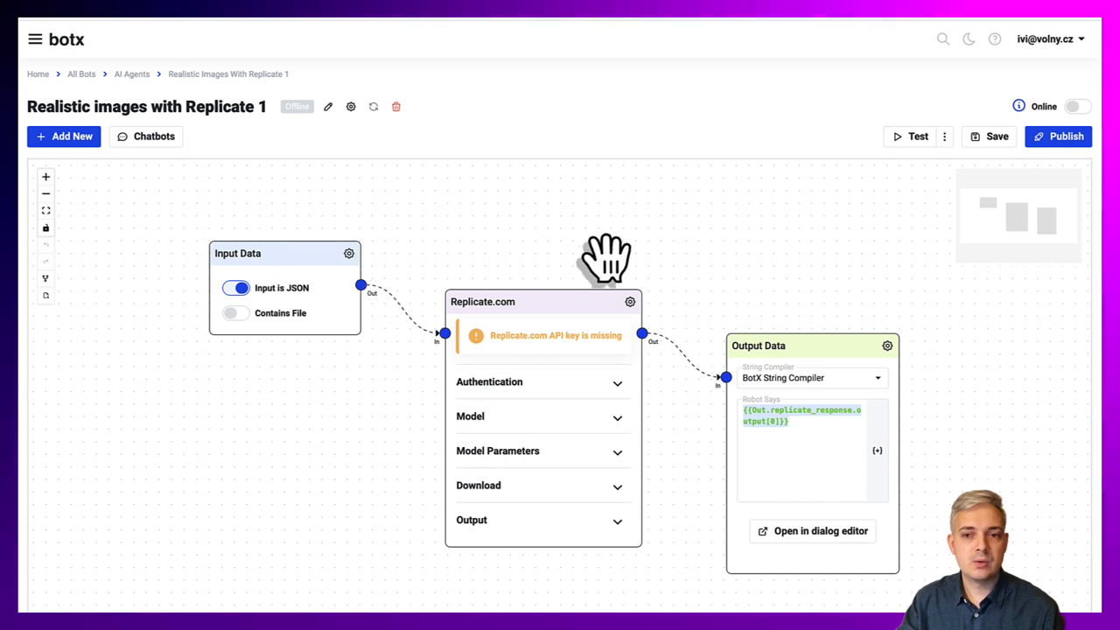
drag(625, 270, 593, 258)
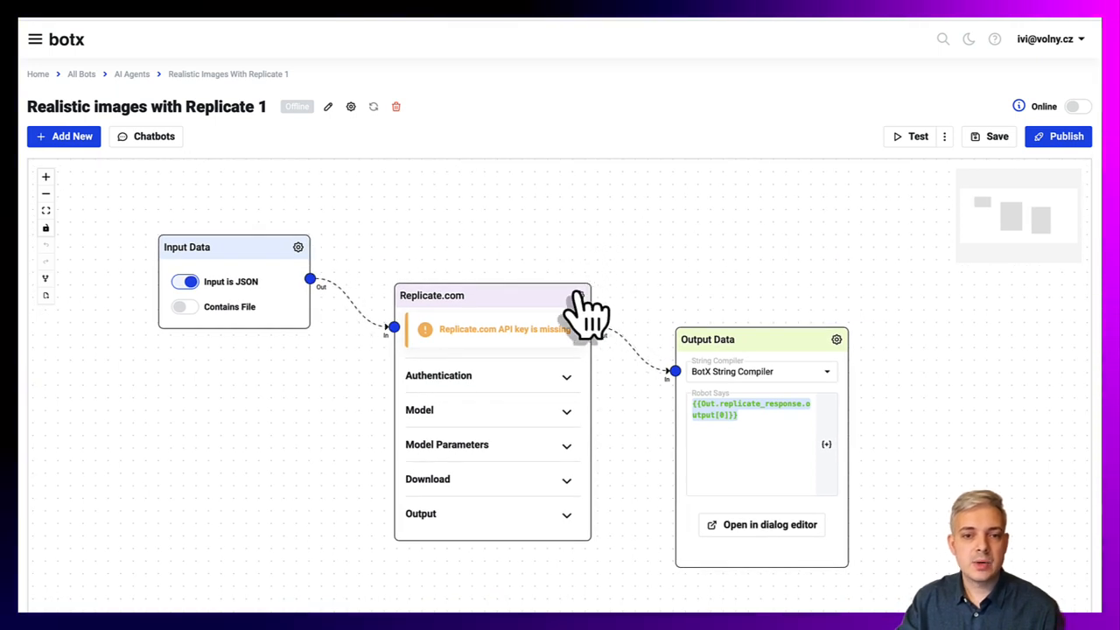
drag(512, 315, 506, 309)
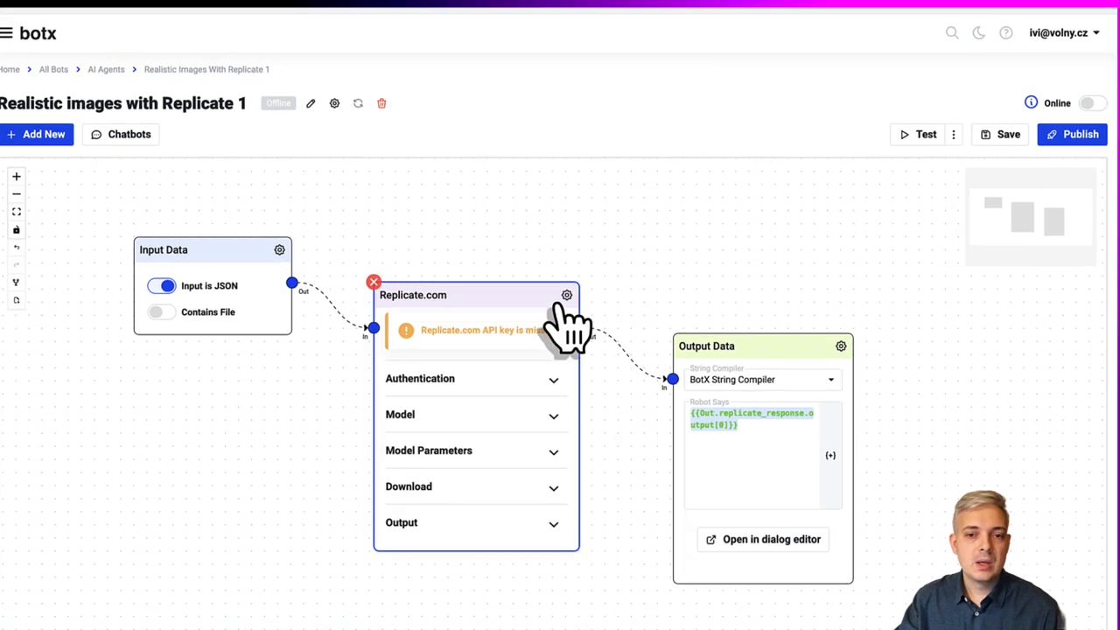
click(566, 296)
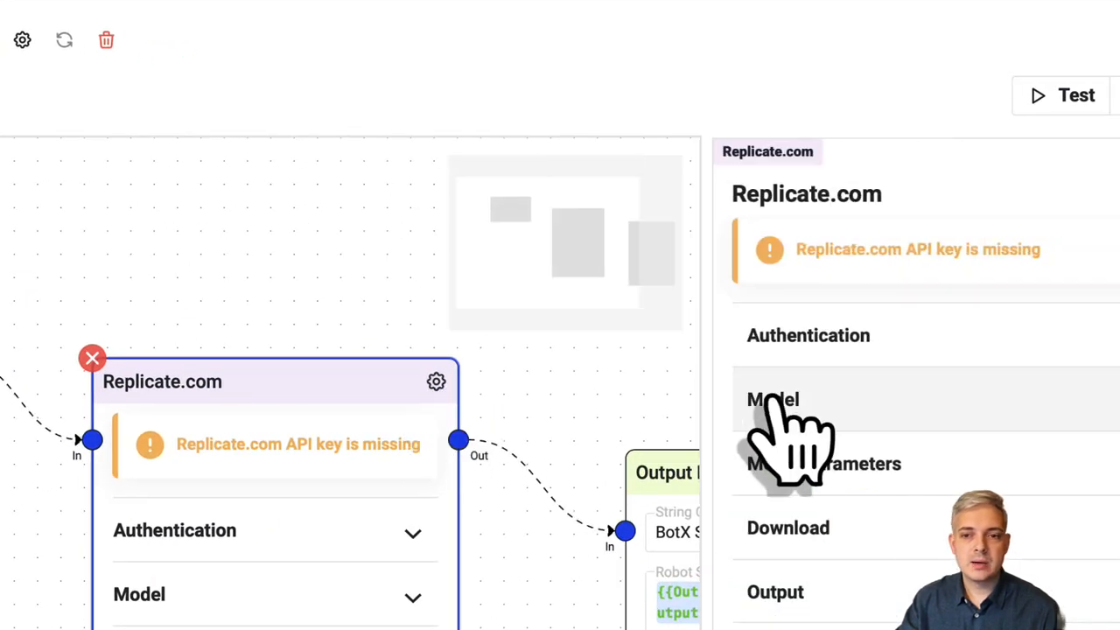
click(866, 336)
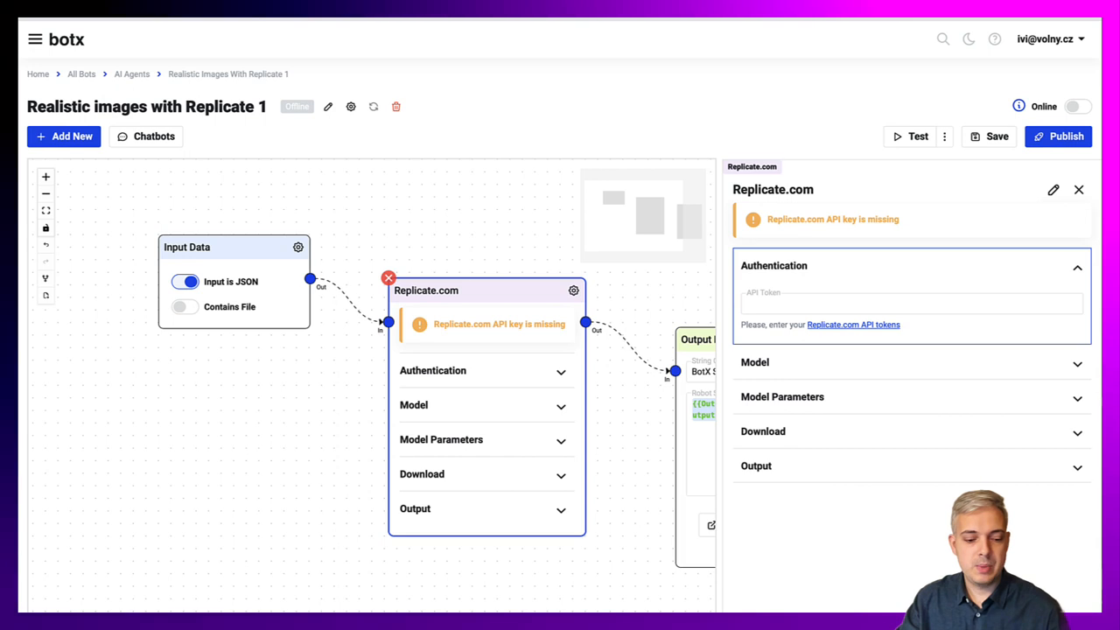
click(813, 302)
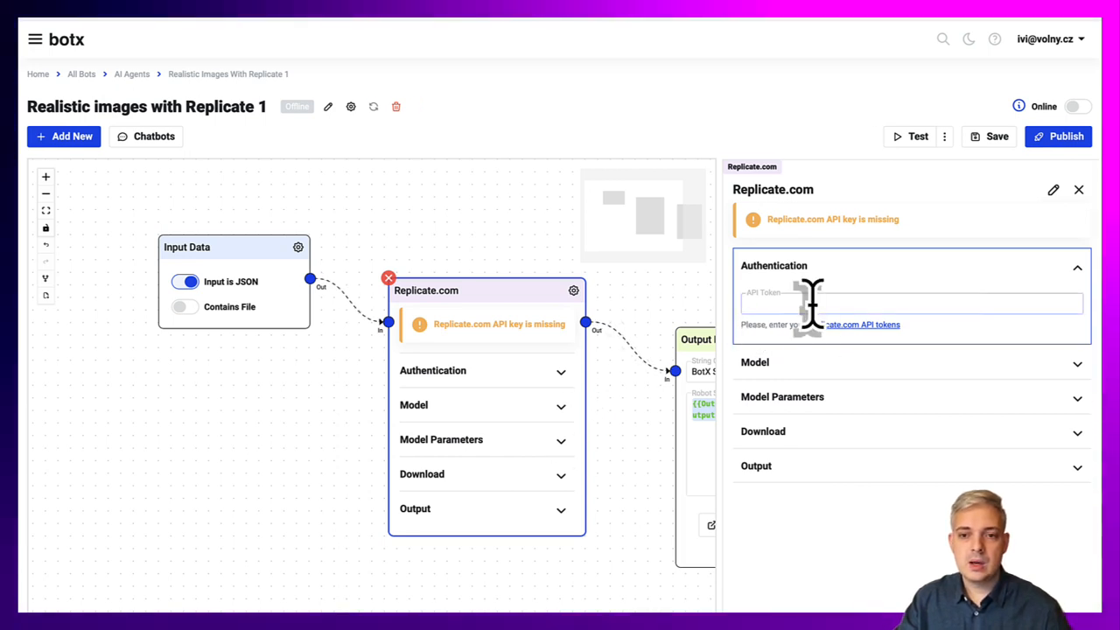
key(ctrl+v)
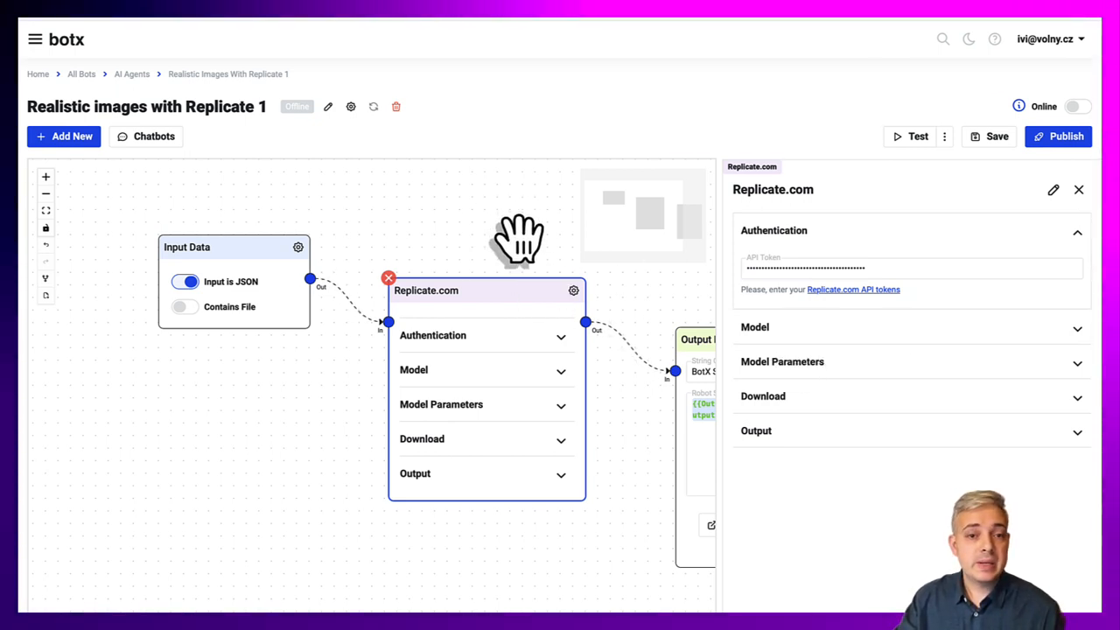
Open the test configurations, preview the image file of the Ceo Pilot configuration, and close them again.
drag(538, 245, 430, 251)
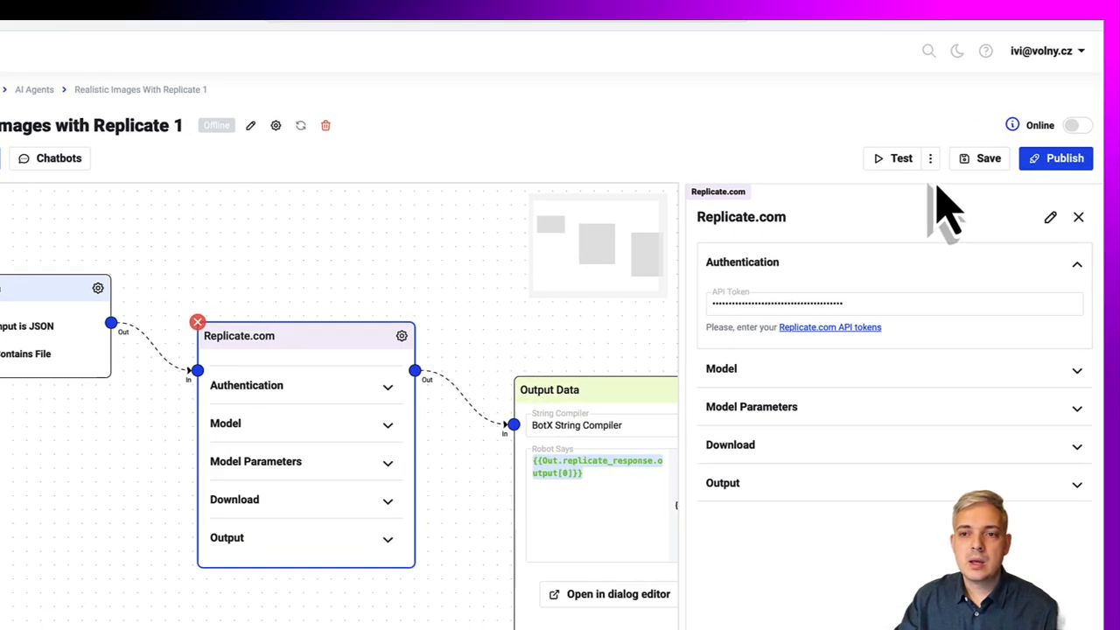
click(931, 158)
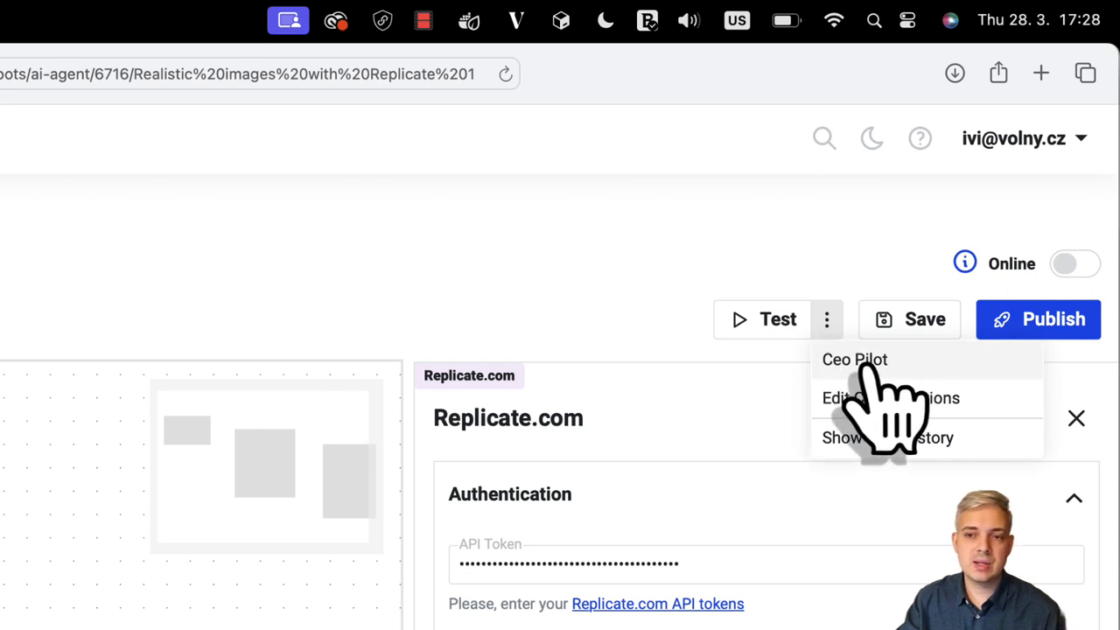
click(880, 401)
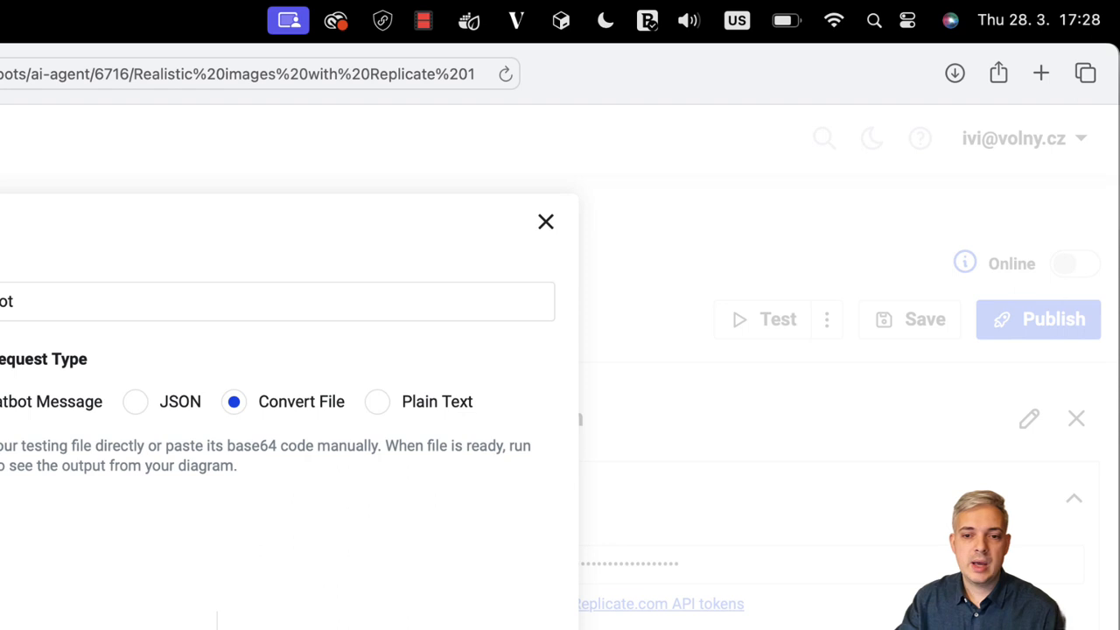
click(728, 505)
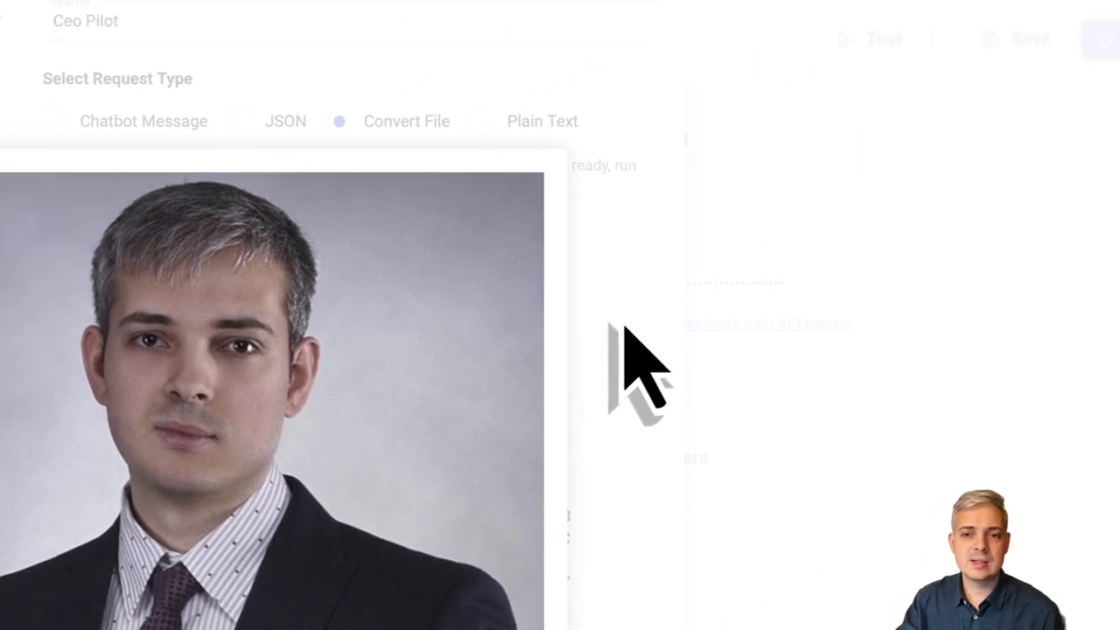
click(848, 207)
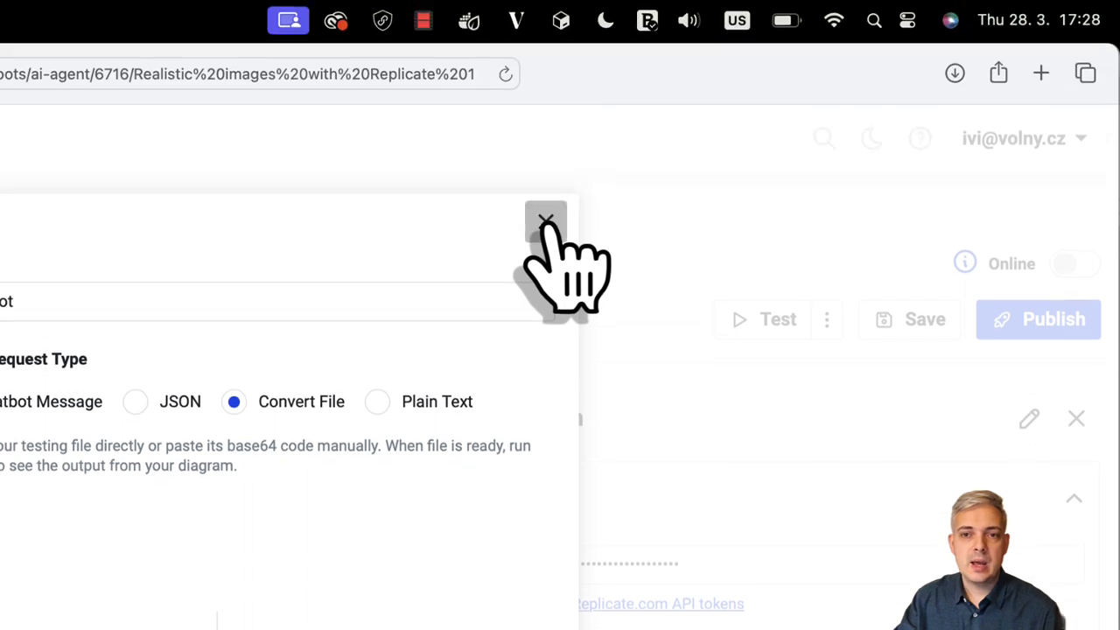
click(546, 218)
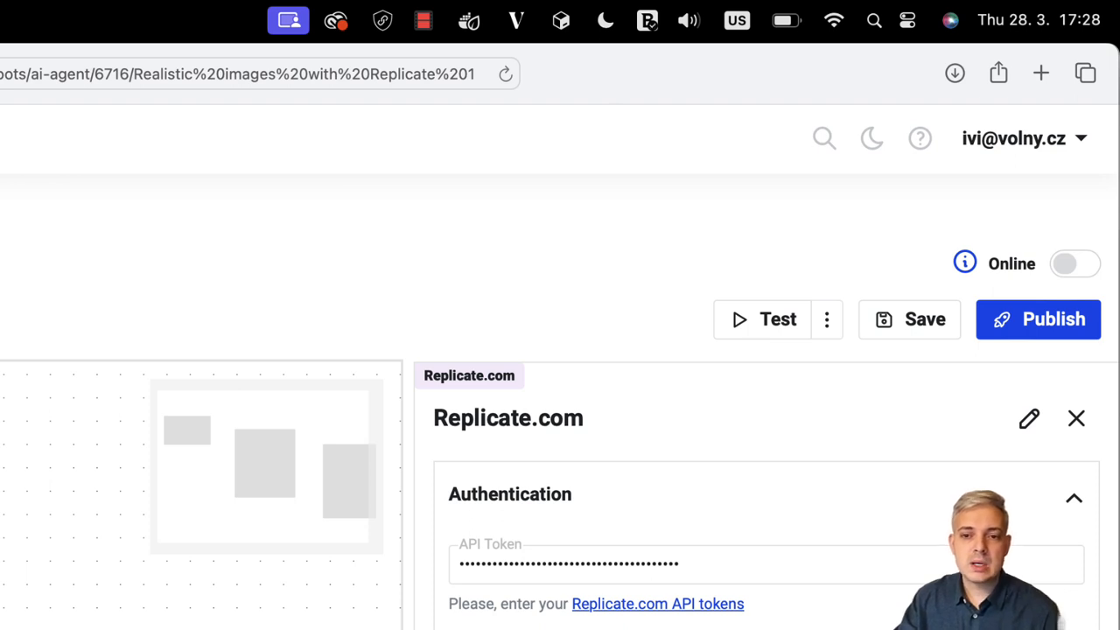
Replace the prompt in the Replicate.com node's model parameters with "A happy Santa Claus in the clouds." and test the agent.
click(595, 629)
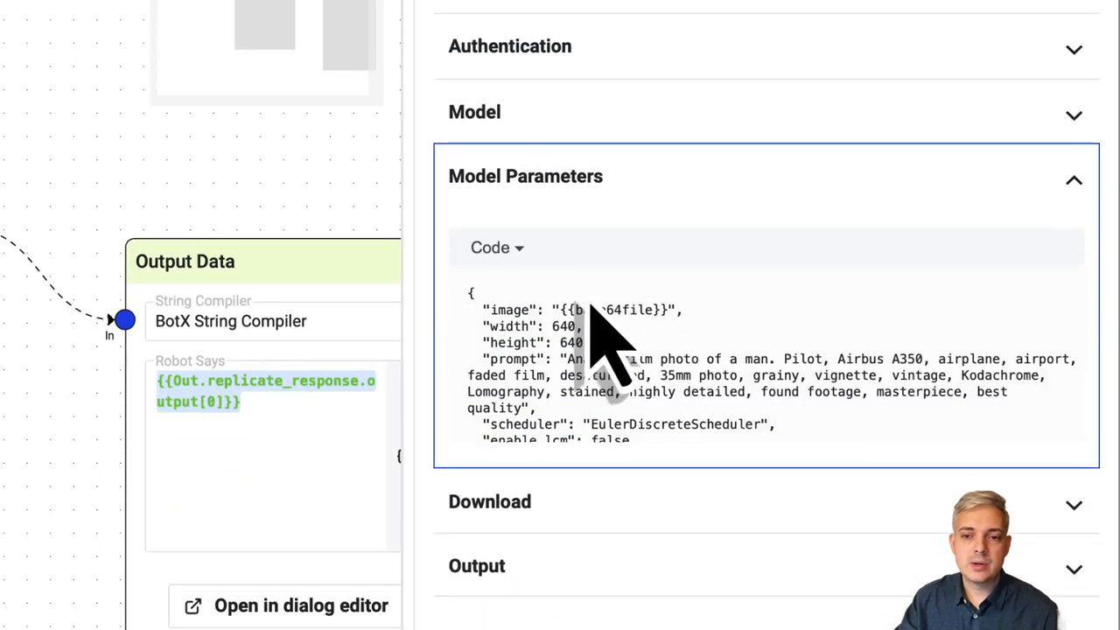
double_click(499, 357)
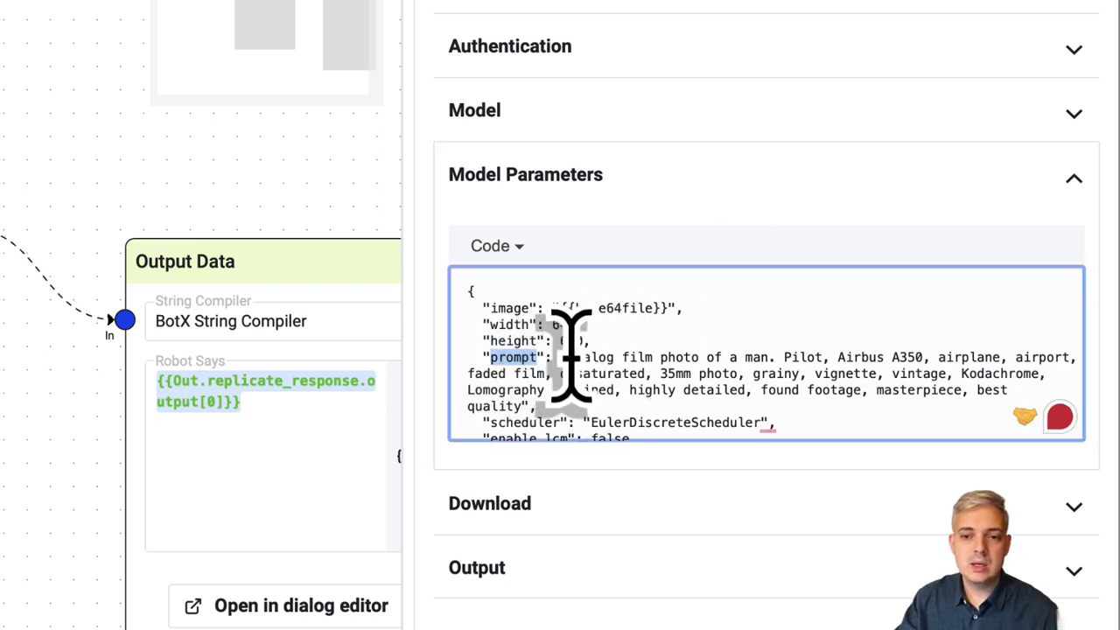
drag(567, 357, 525, 406)
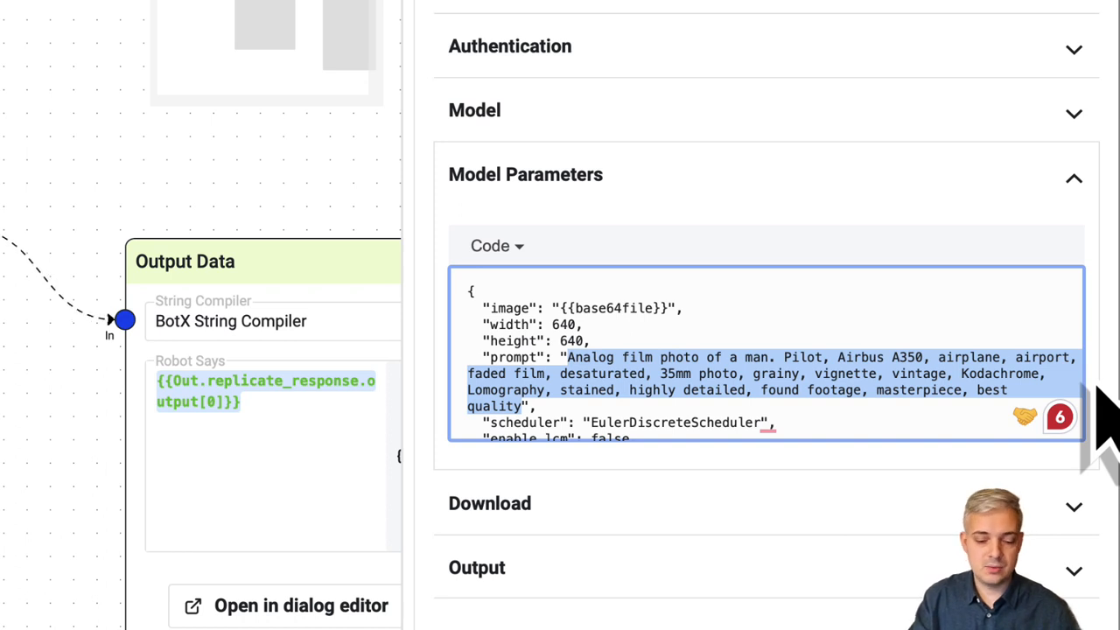
text(A)
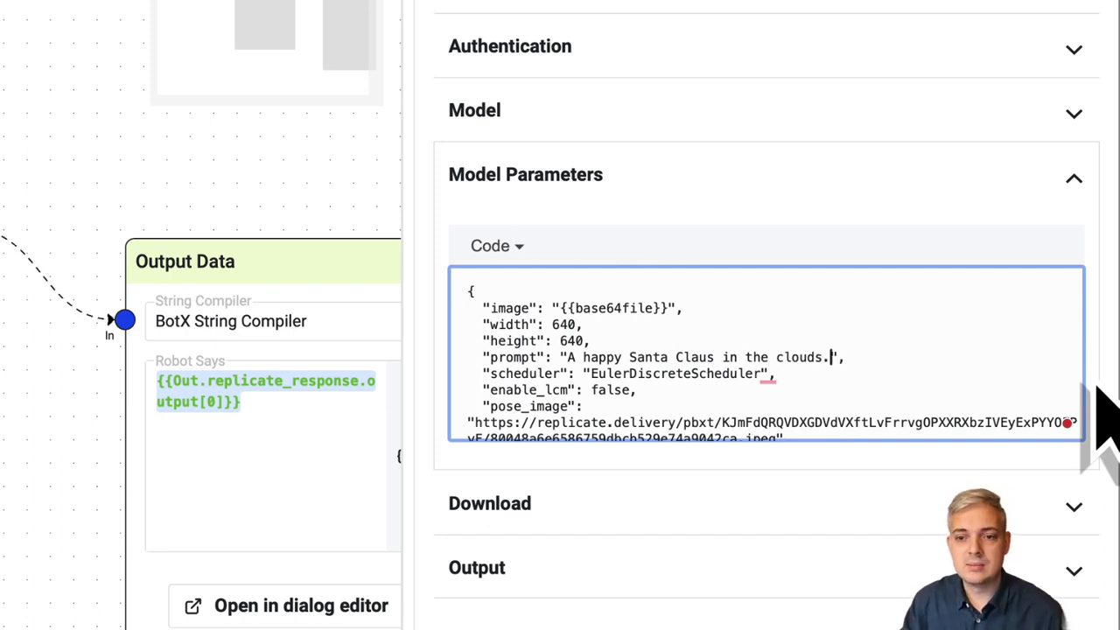
scroll(1030, 342, down, 5)
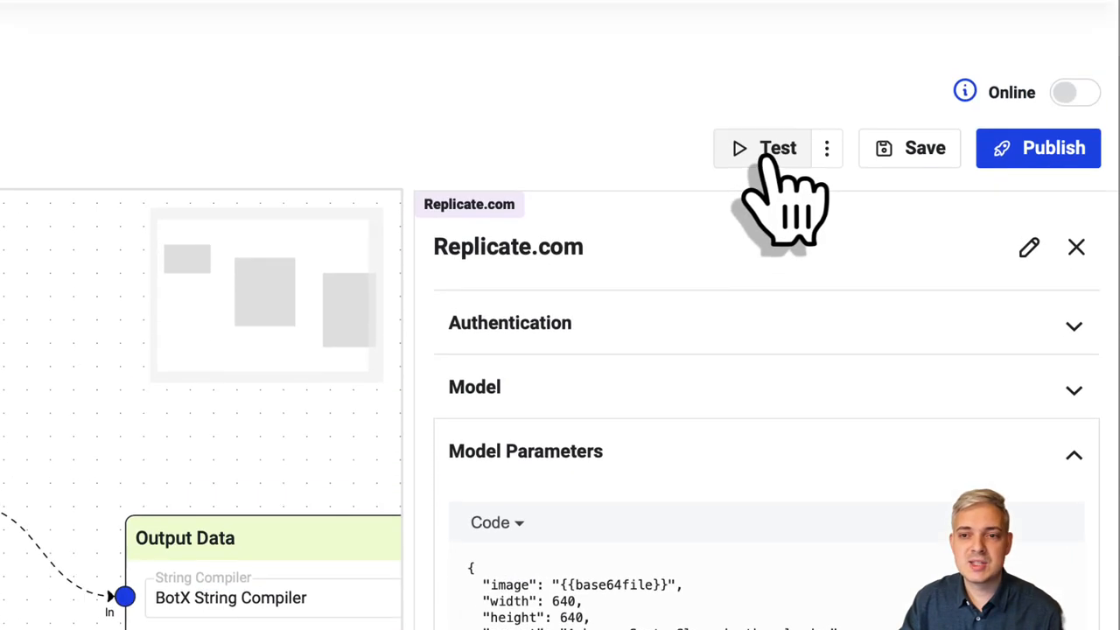
click(760, 319)
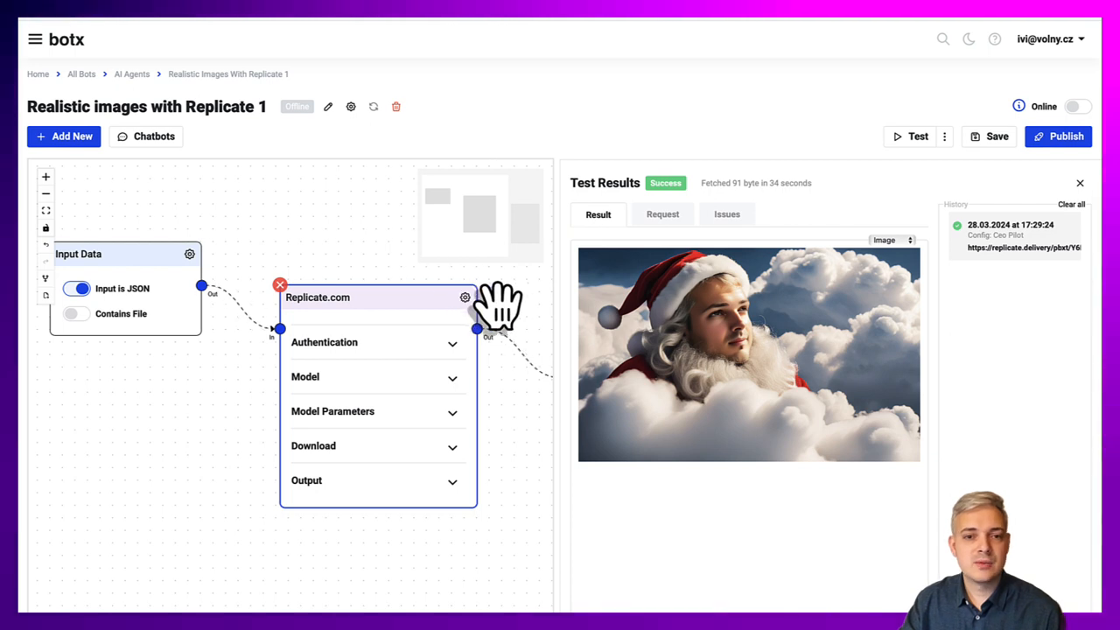
Change the prompt in the Replicate.com node's model parameters to "An astronaut in a zoo." and run the test again.
click(472, 306)
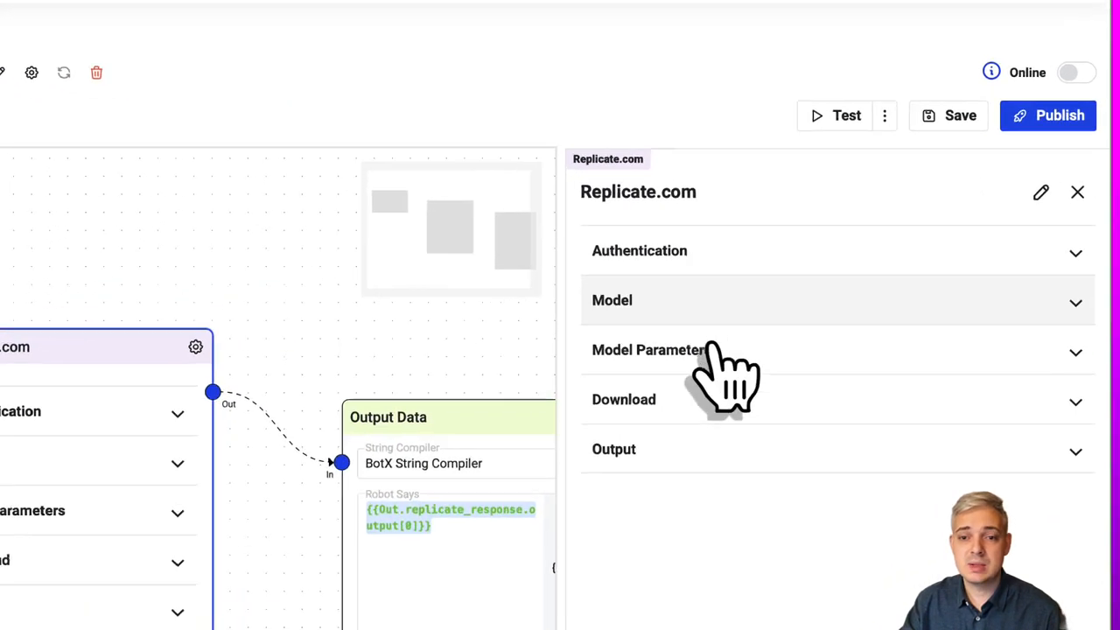
click(812, 301)
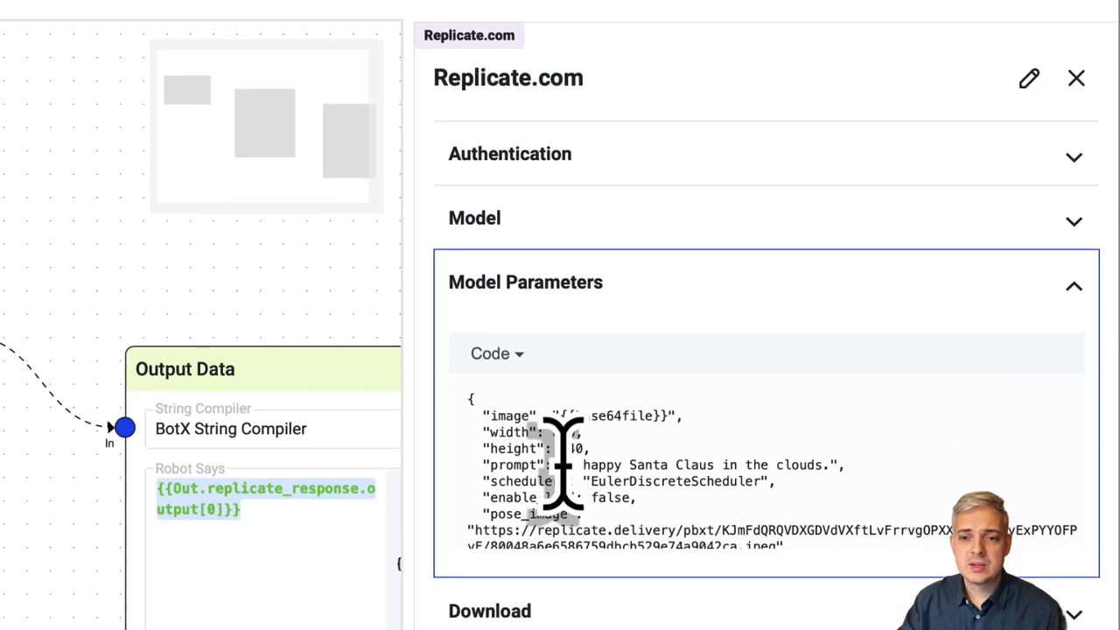
drag(567, 581, 827, 578)
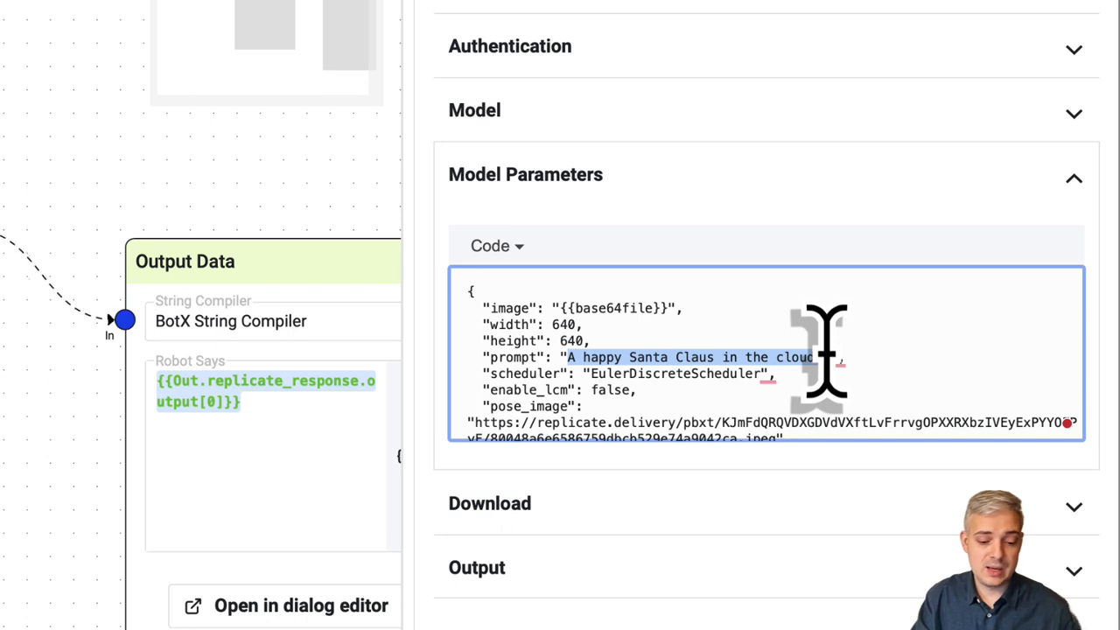
text(An)
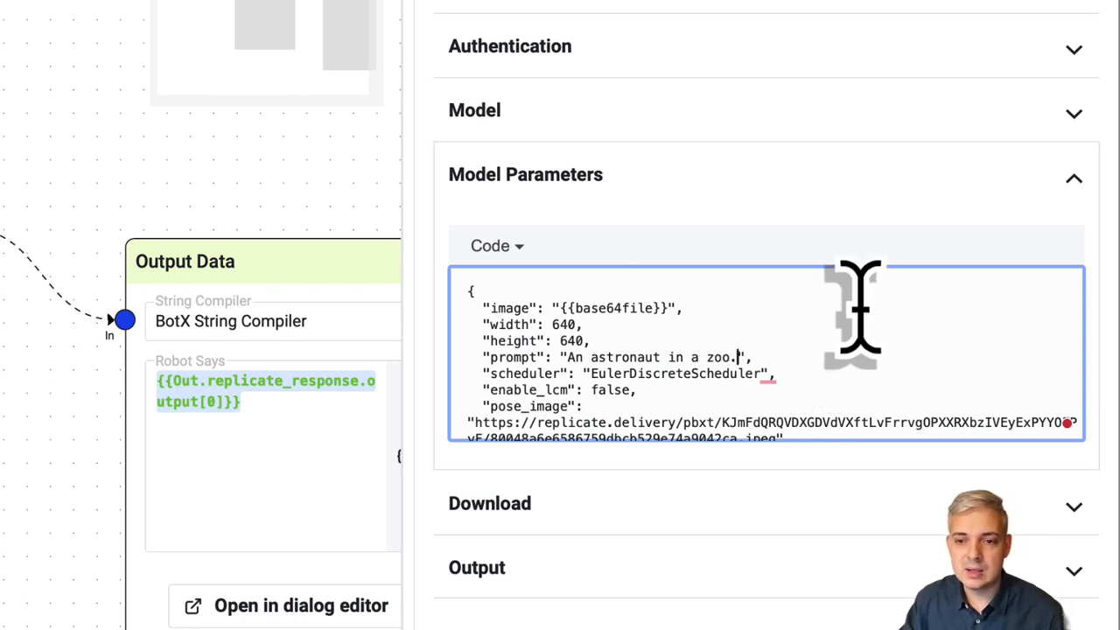
click(853, 538)
click(757, 317)
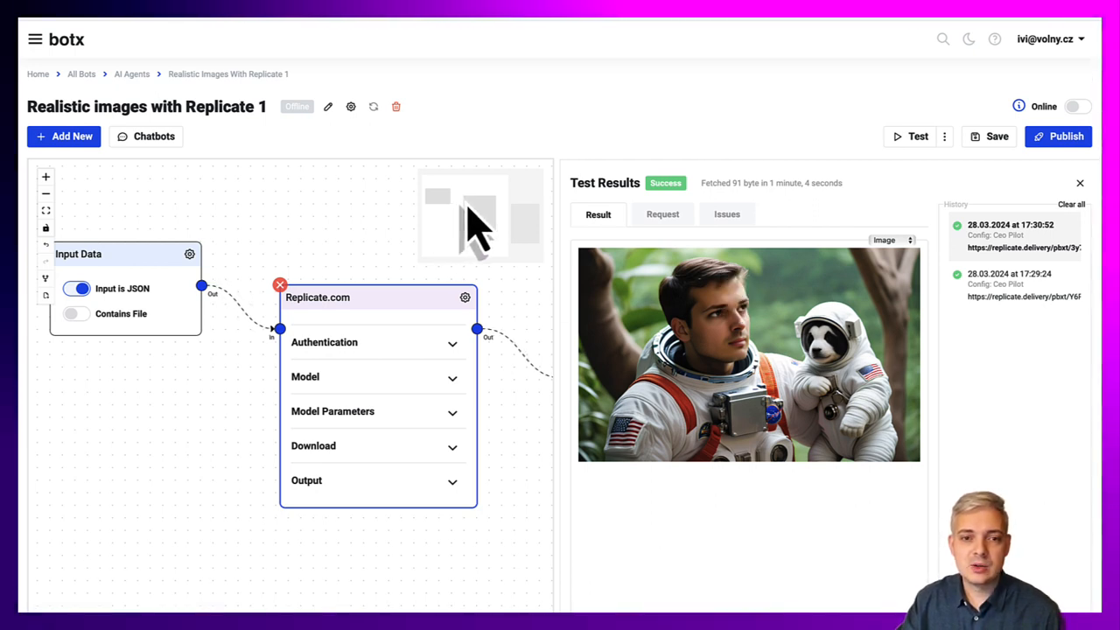
Open the model browser from the Replicate.com node's model settings and look through the available models and categories.
click(464, 298)
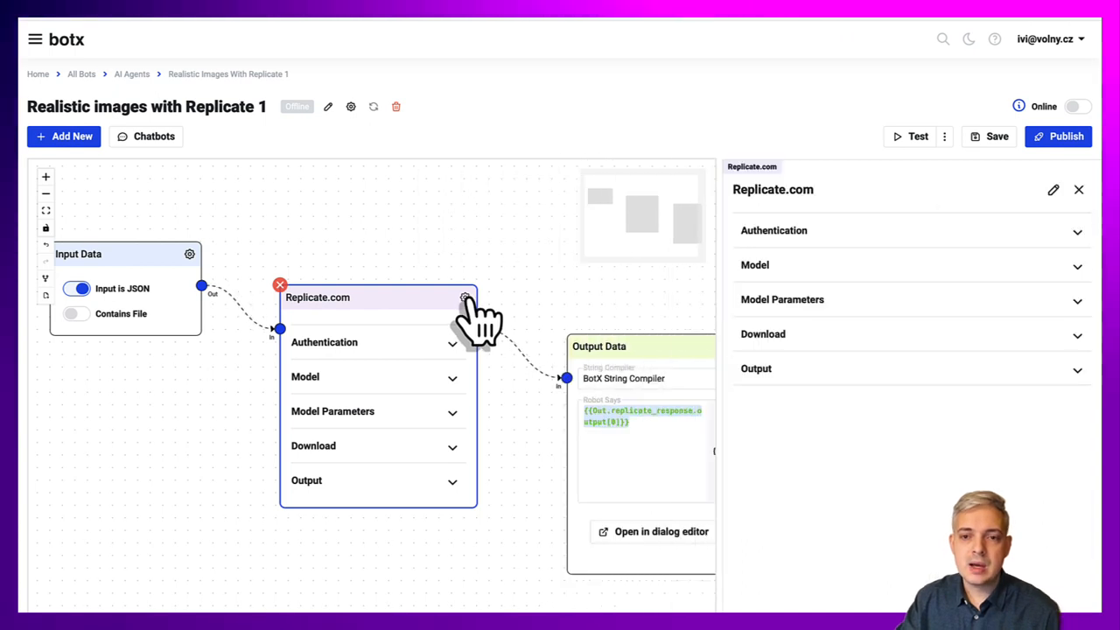
click(824, 261)
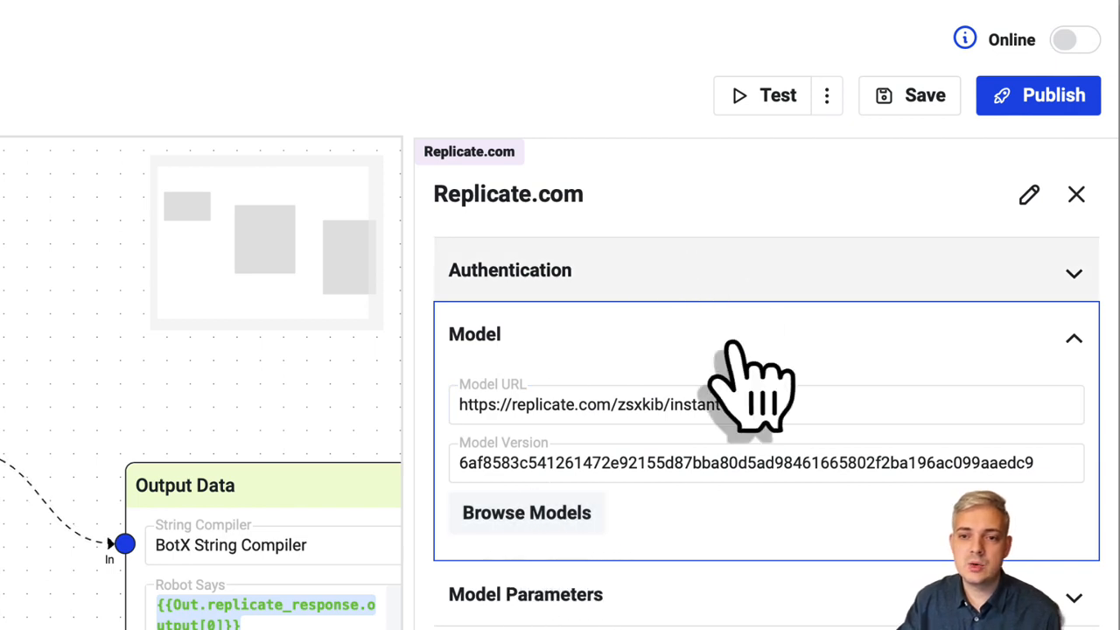
click(542, 515)
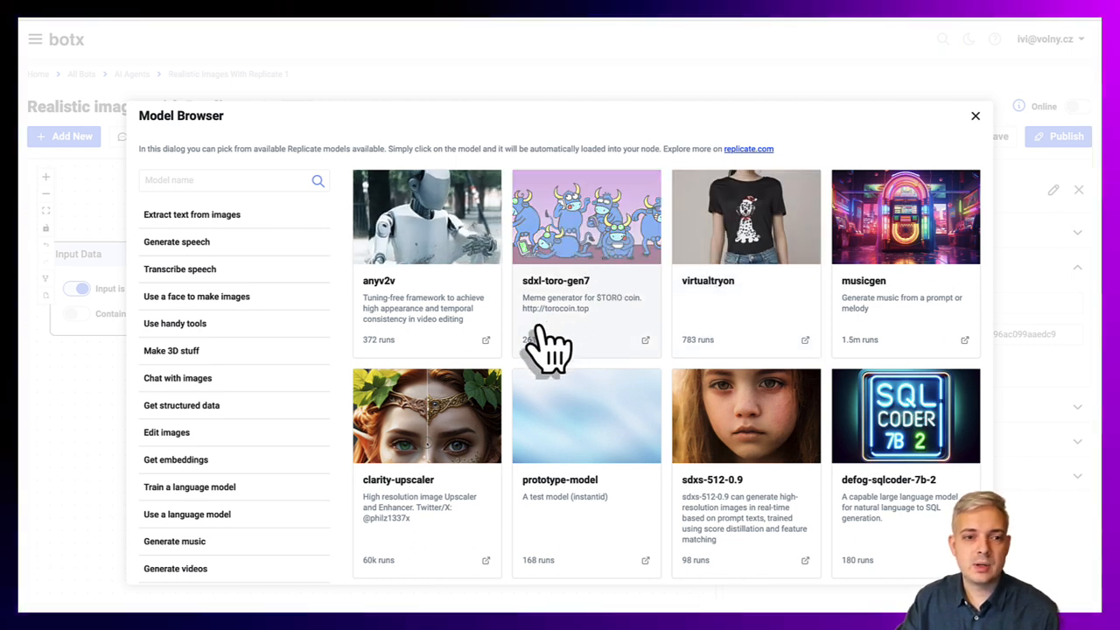
scroll(535, 321, down, 3)
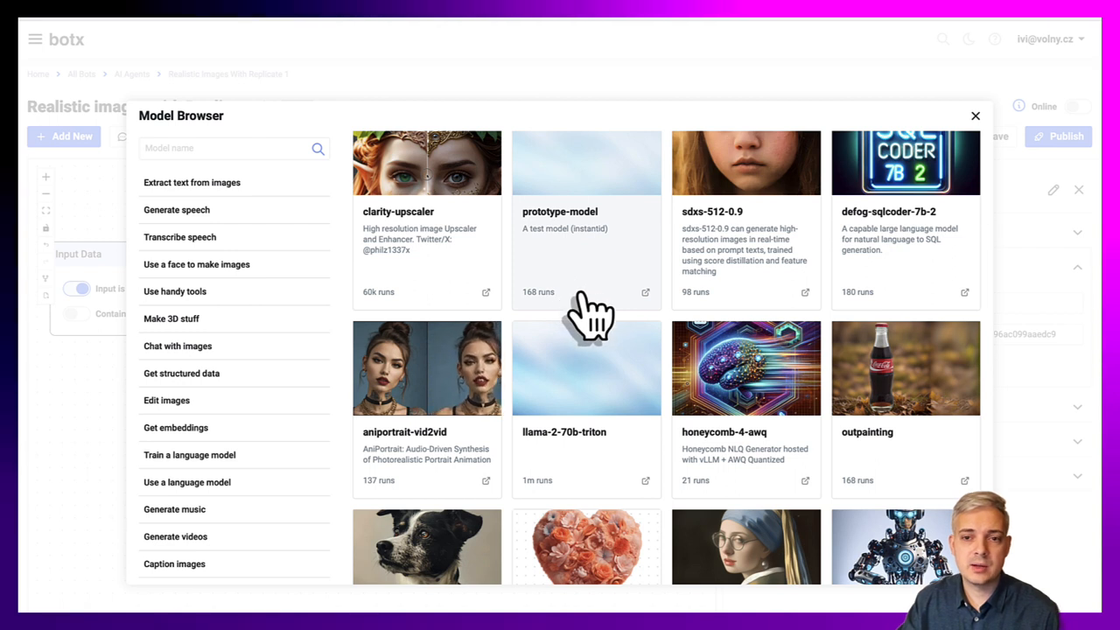
scroll(525, 306, down, 3)
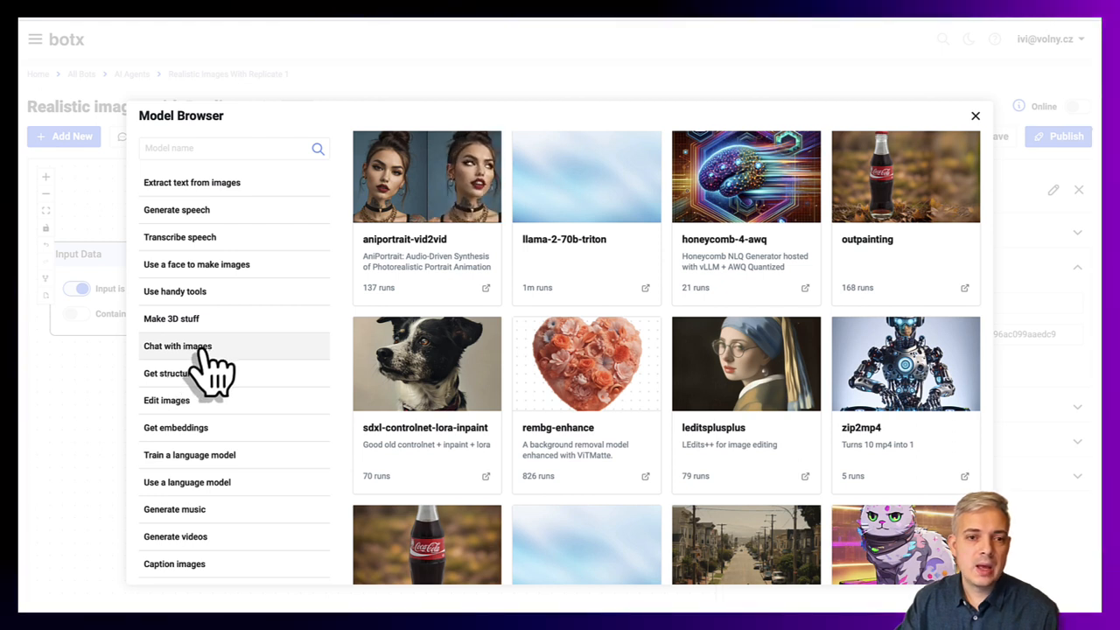
scroll(205, 352, down, 1)
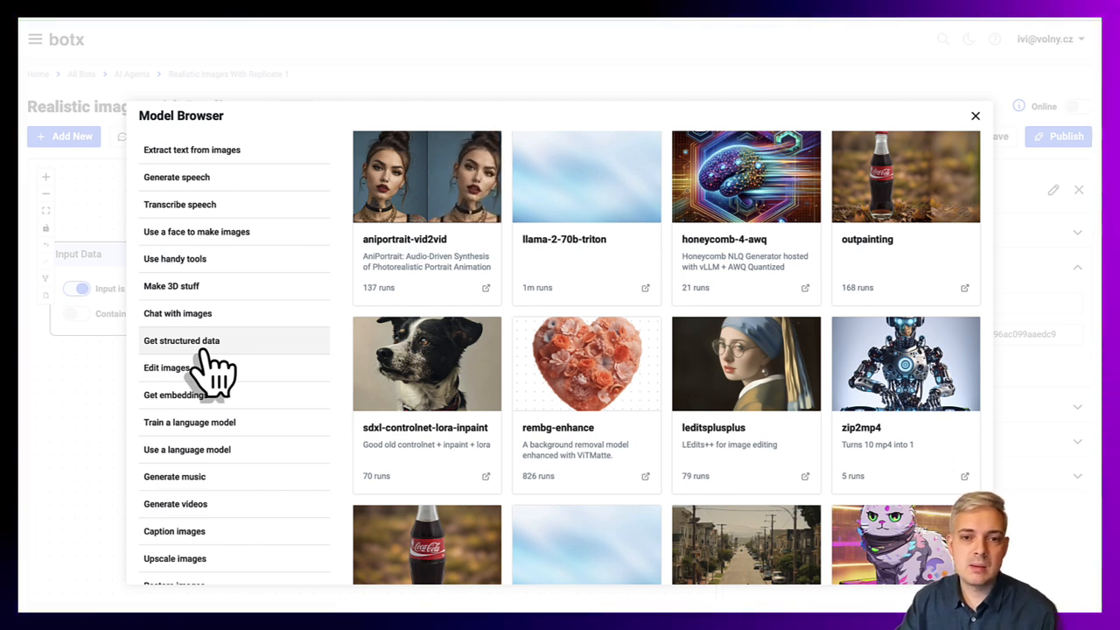
scroll(210, 372, down, 5)
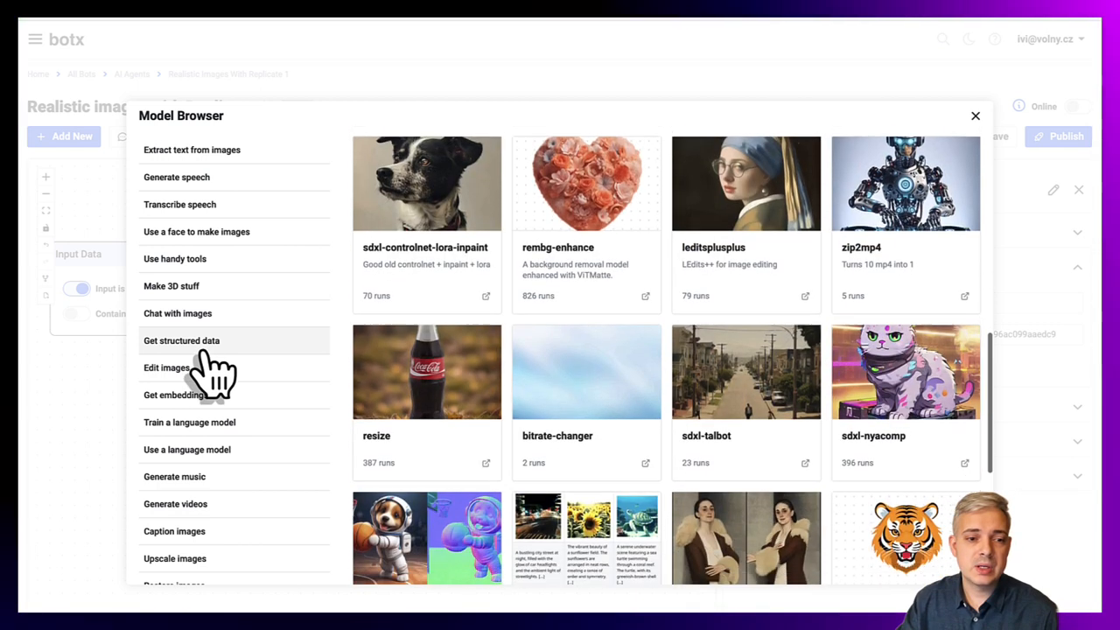
Close the model browser and save the Realistic images with Replicate 1 agent.
scroll(220, 473, up, 2)
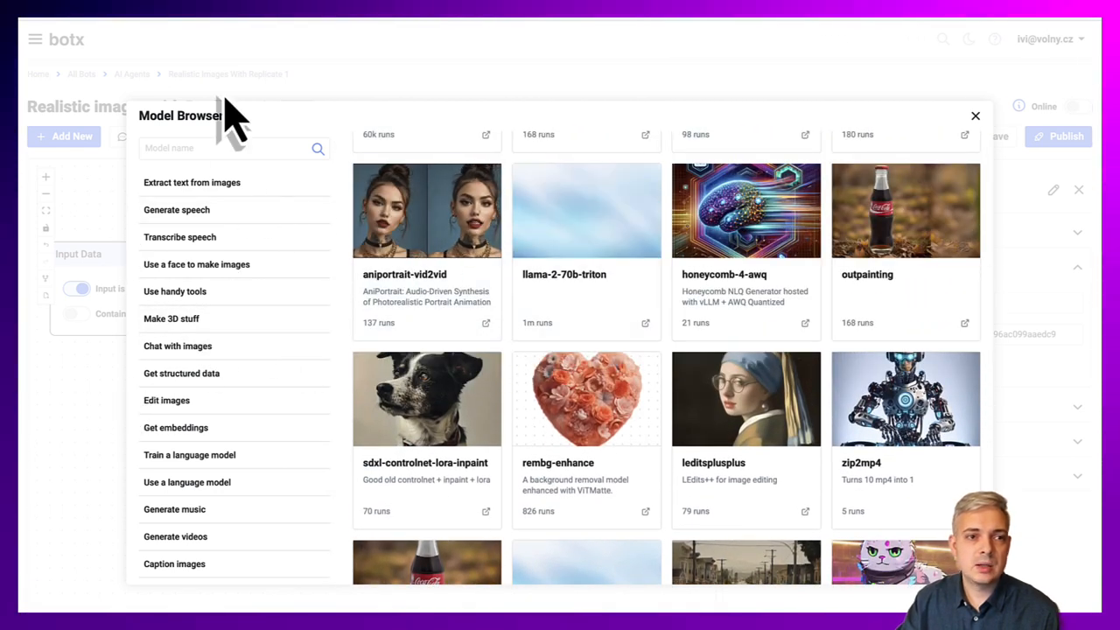
click(976, 116)
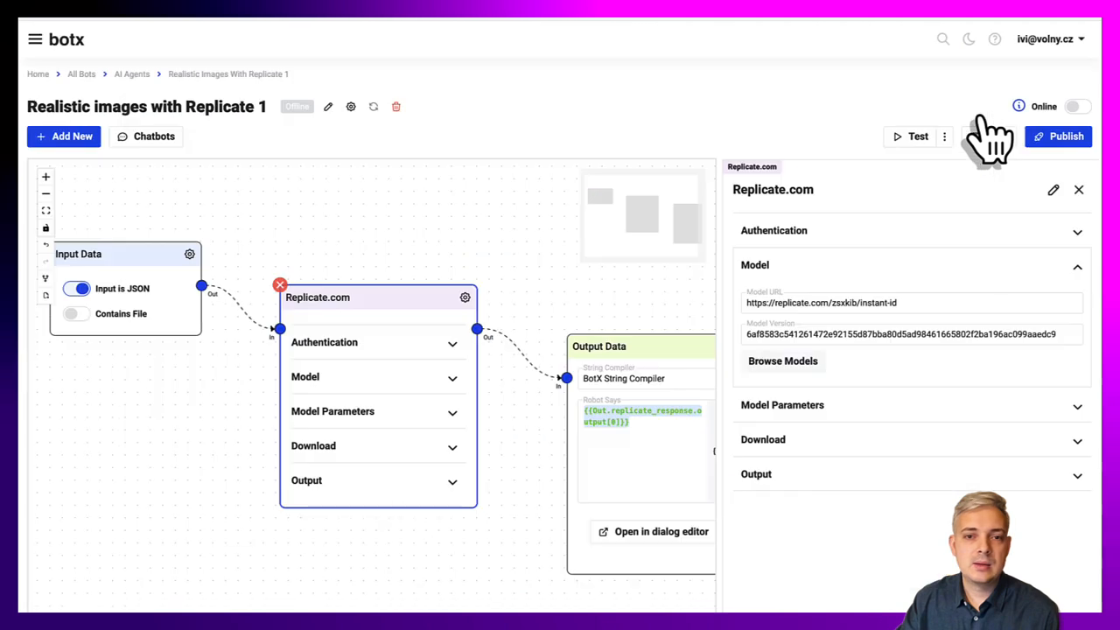
drag(468, 280, 401, 276)
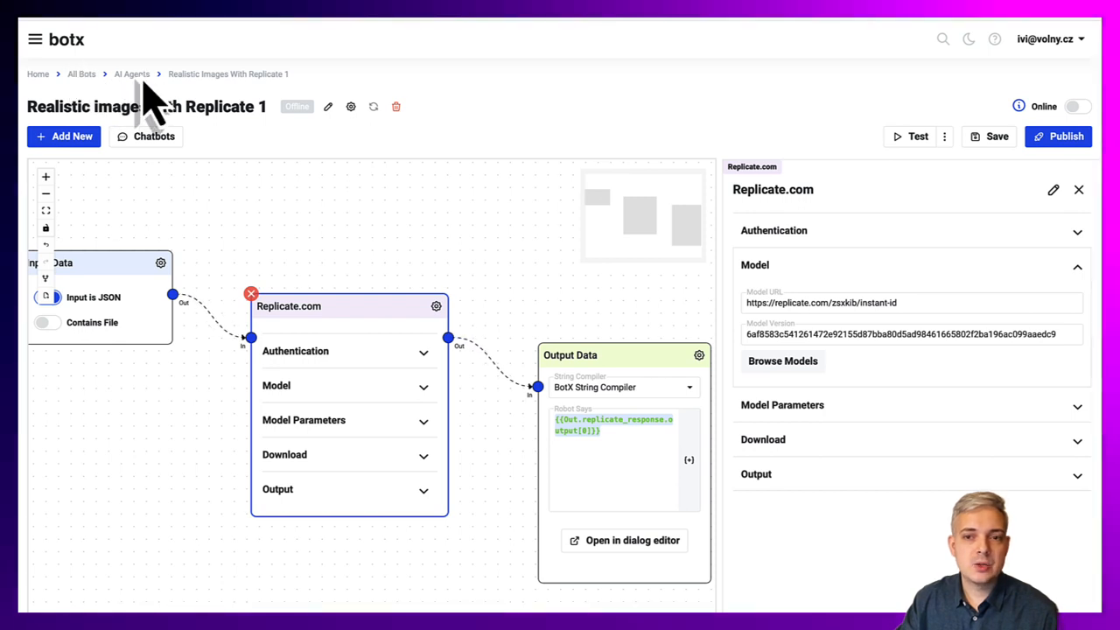
click(990, 143)
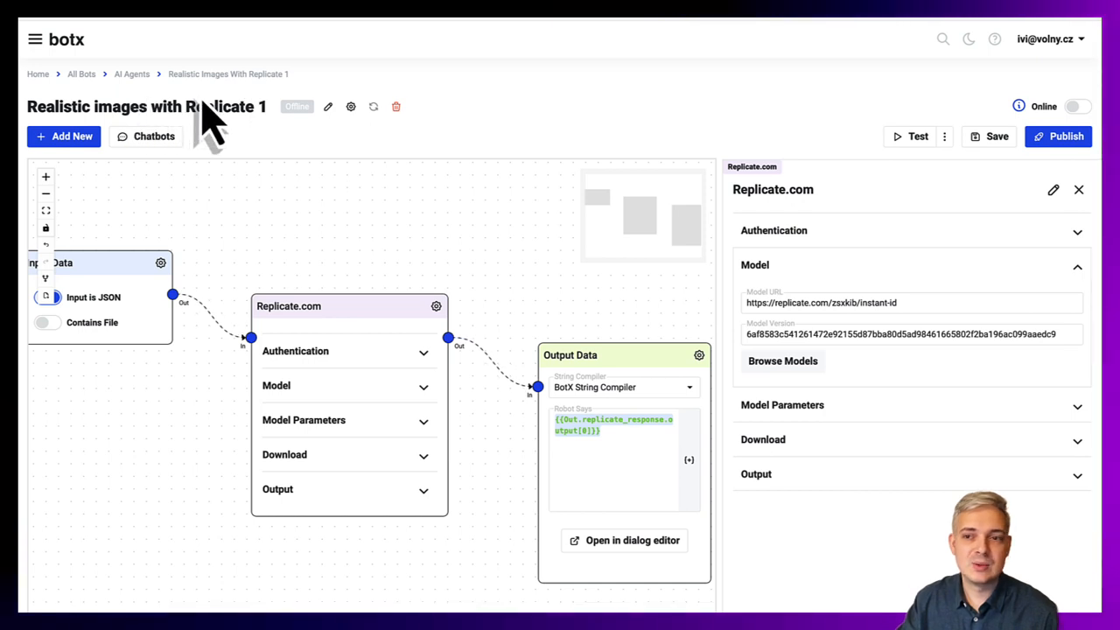
Open the agent "GPT assistant with optional text to speech replicate and slack notification" from the AI Agents list and look over its flow.
click(133, 75)
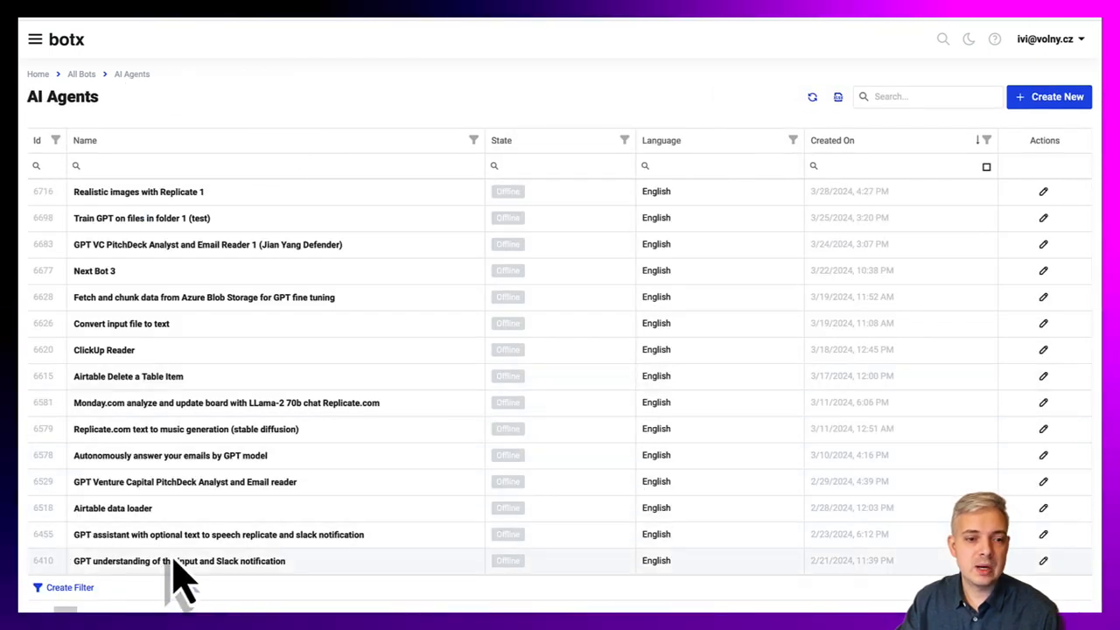
click(216, 538)
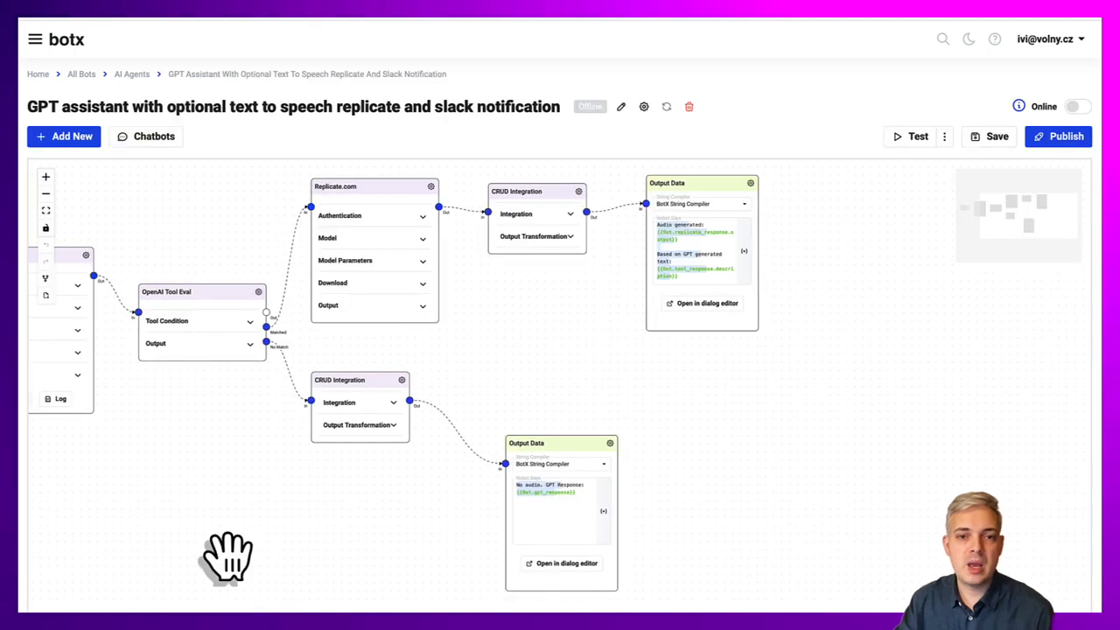
drag(215, 446, 490, 464)
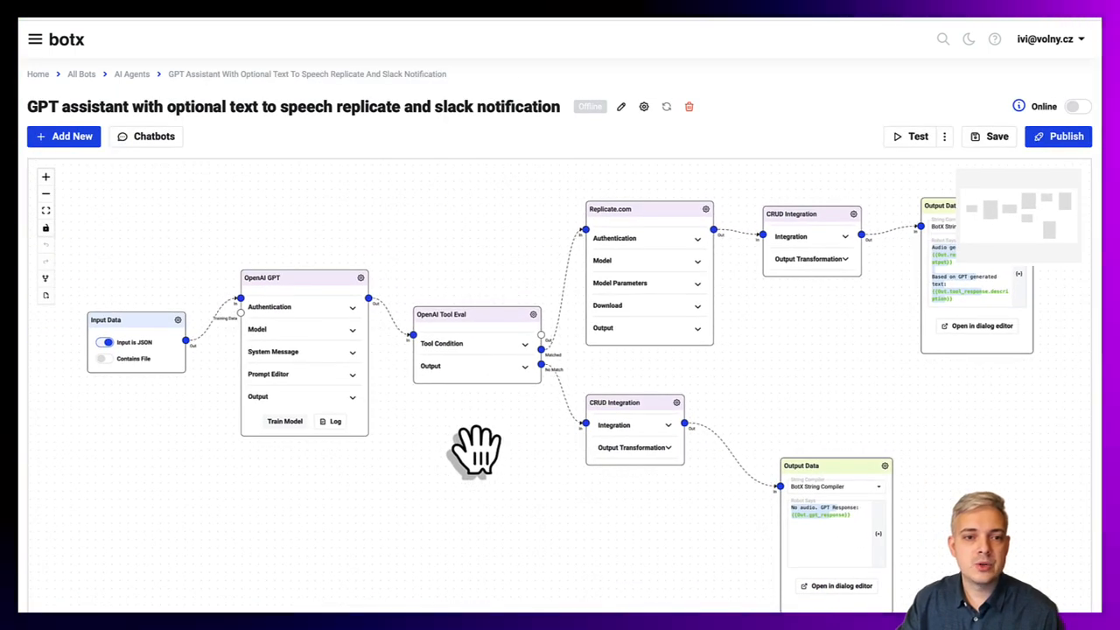
drag(490, 278, 386, 280)
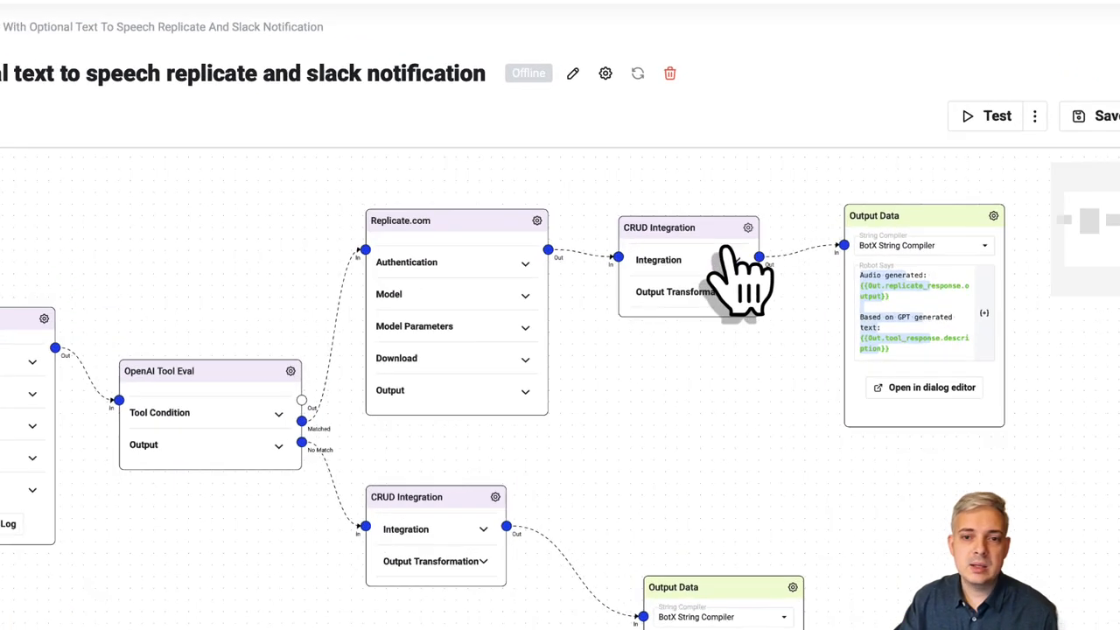
Expand the Integration settings of the CRUD Integration node that follows Replicate.com and examine its Slack message setup within the flow.
click(690, 283)
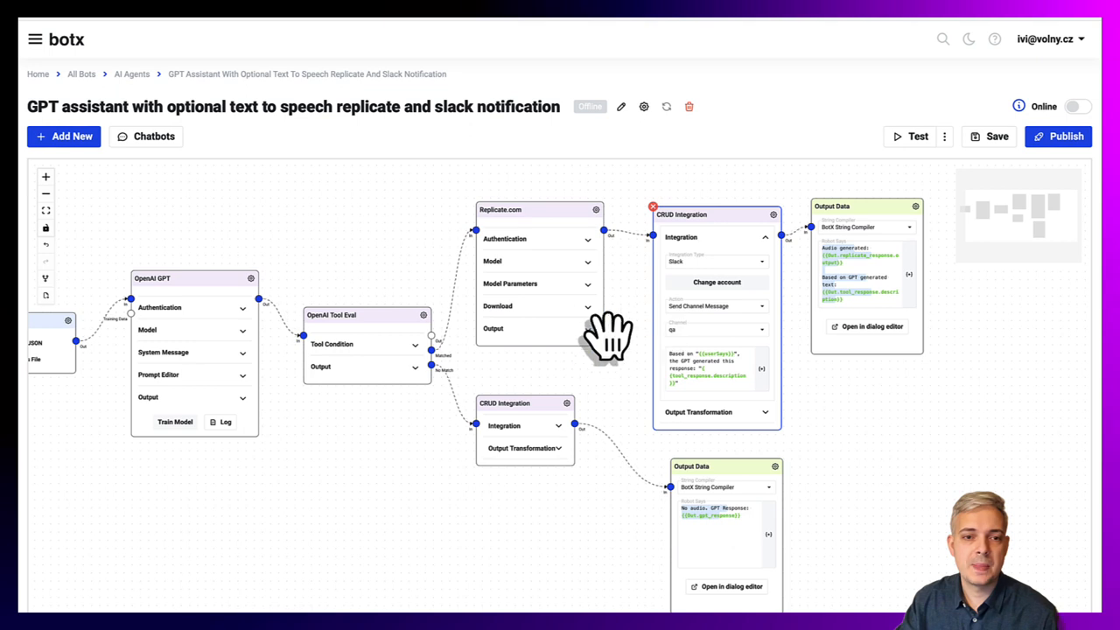
drag(379, 276, 445, 283)
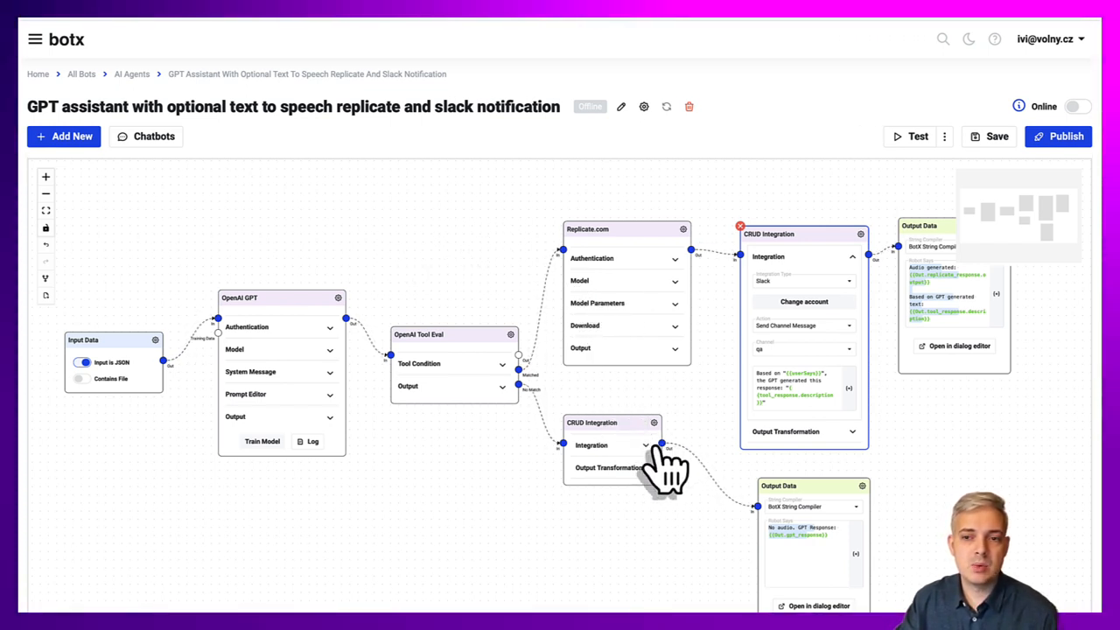
drag(662, 560, 646, 538)
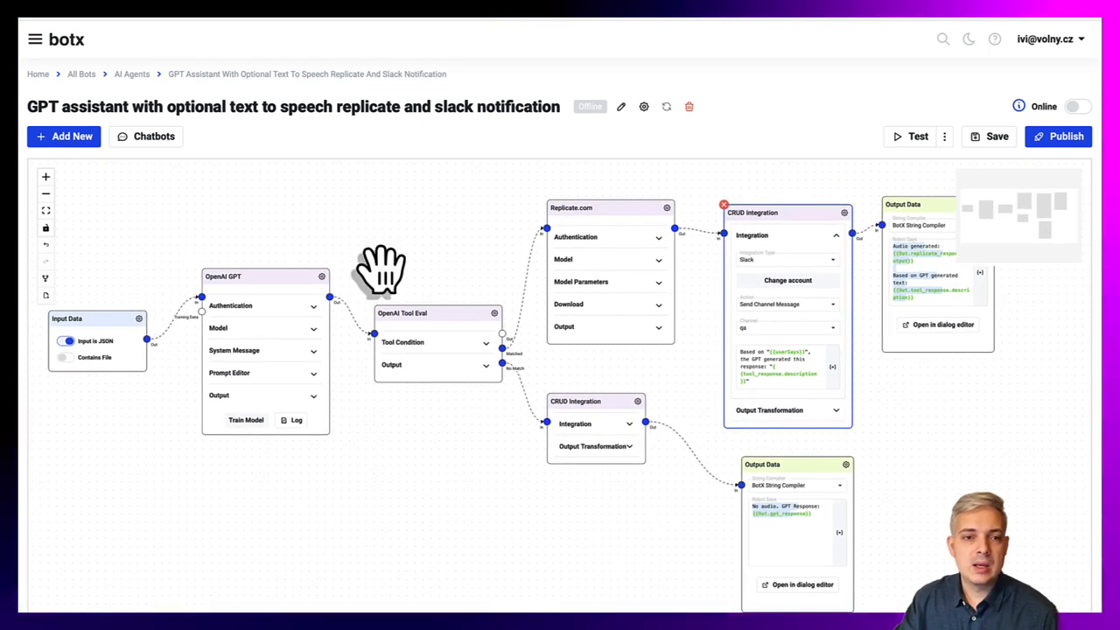